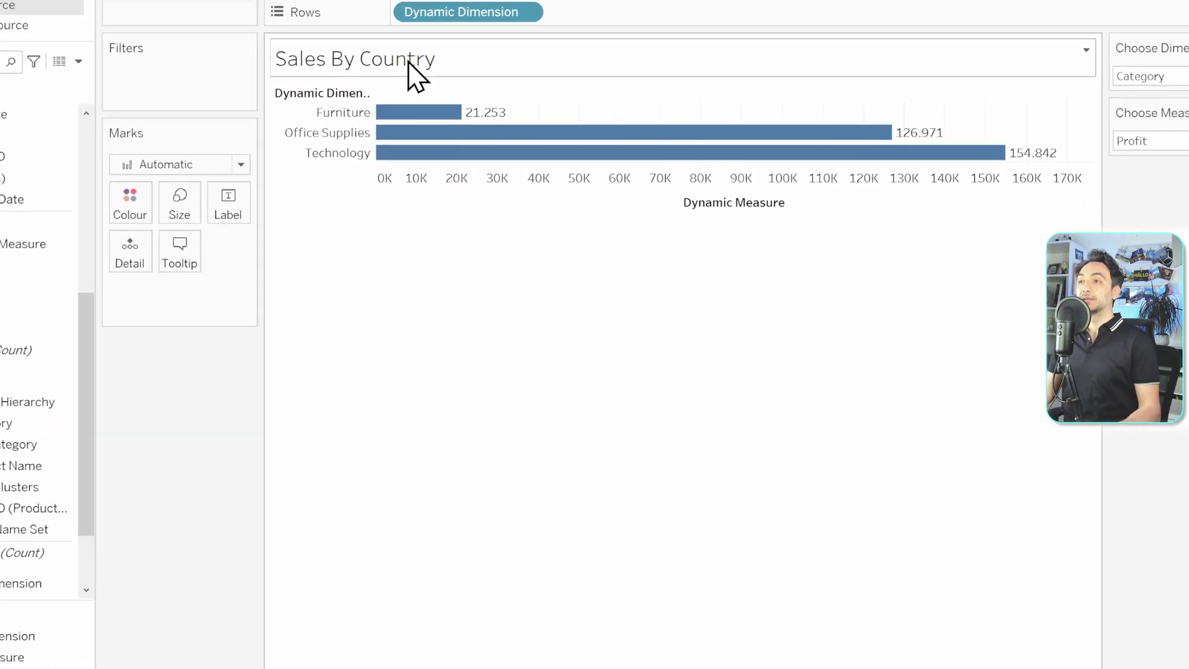
Step: Retitle the sheet '<Choose Measure> By <Choose Dimension>' so it reads Profit By Category
double_click(426, 86)
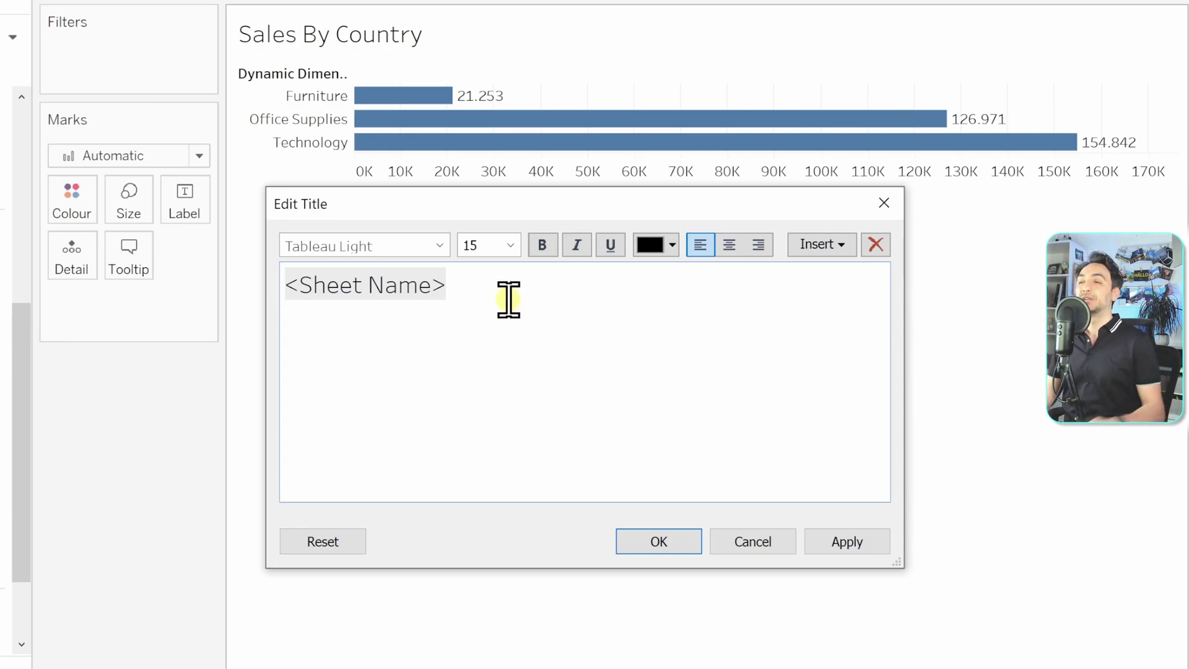
key(ctrl+a)
key(BackSpace)
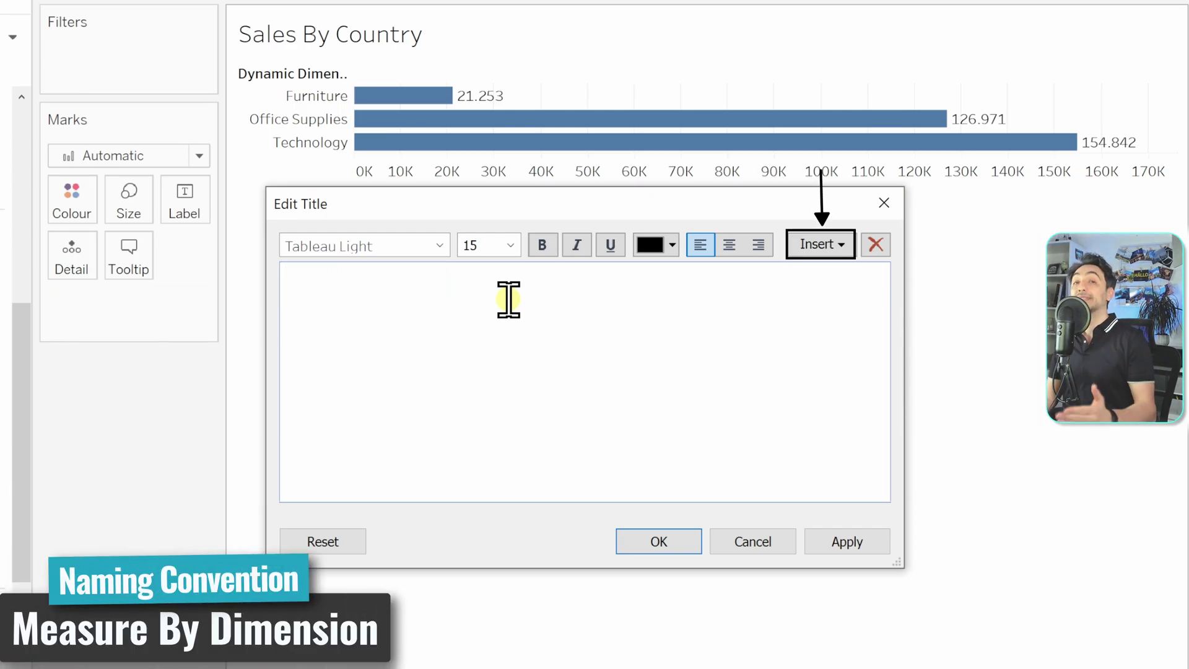
click(841, 246)
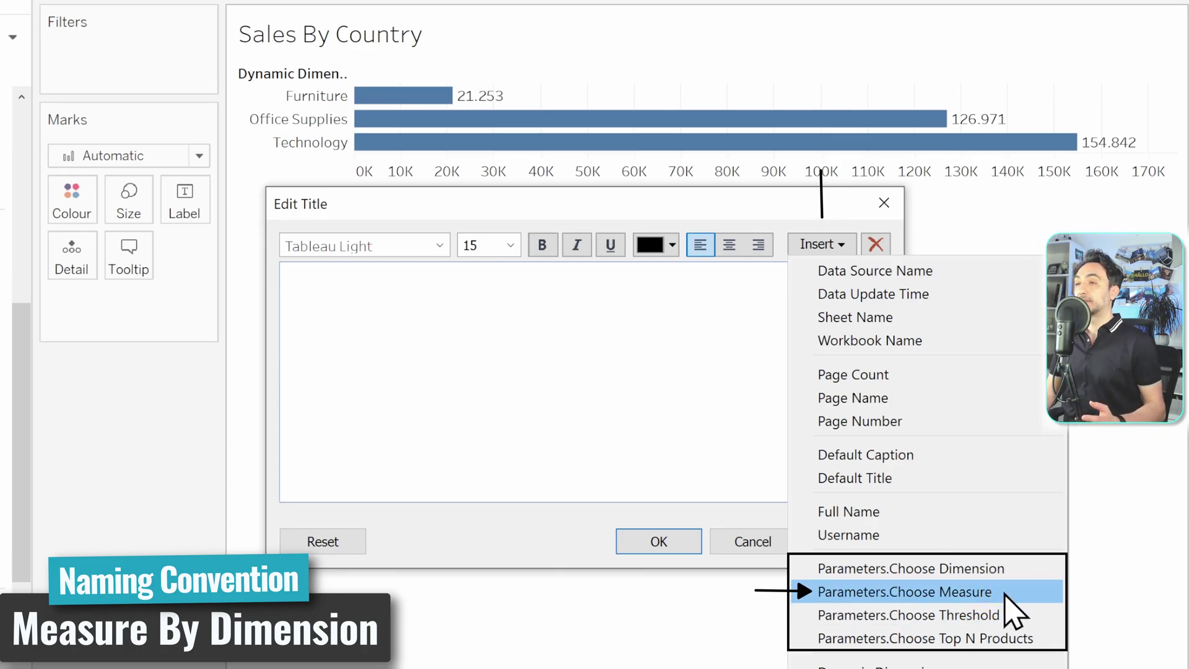
click(1004, 597)
text(<Parameters.Choose Measure> By)
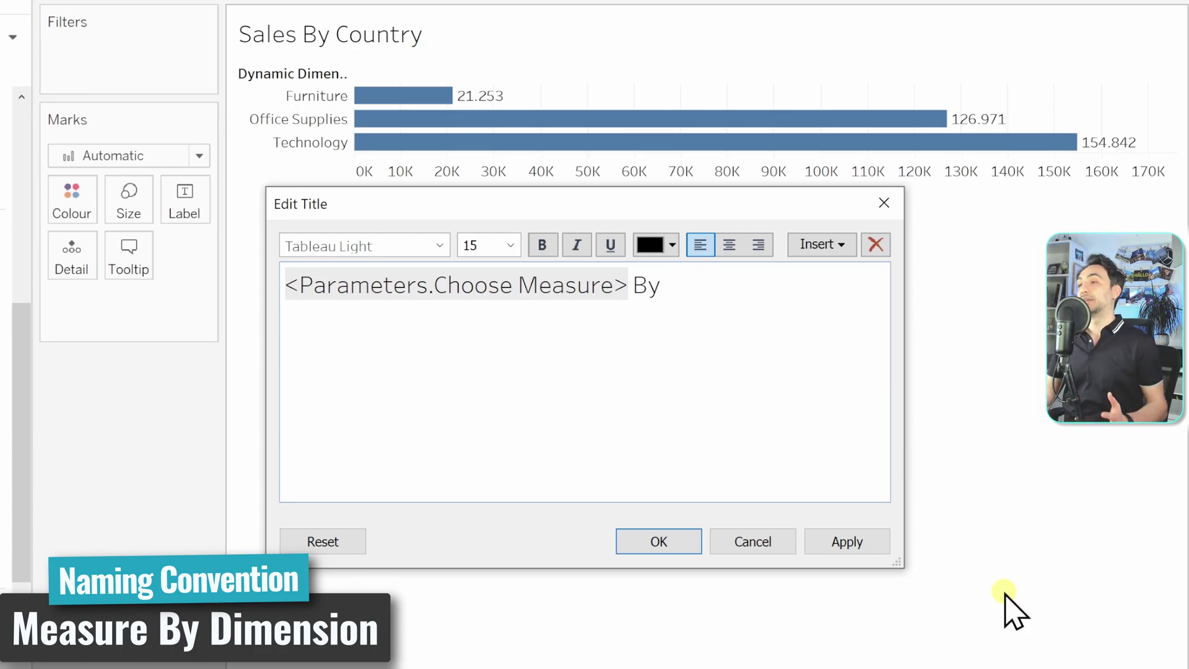
click(841, 249)
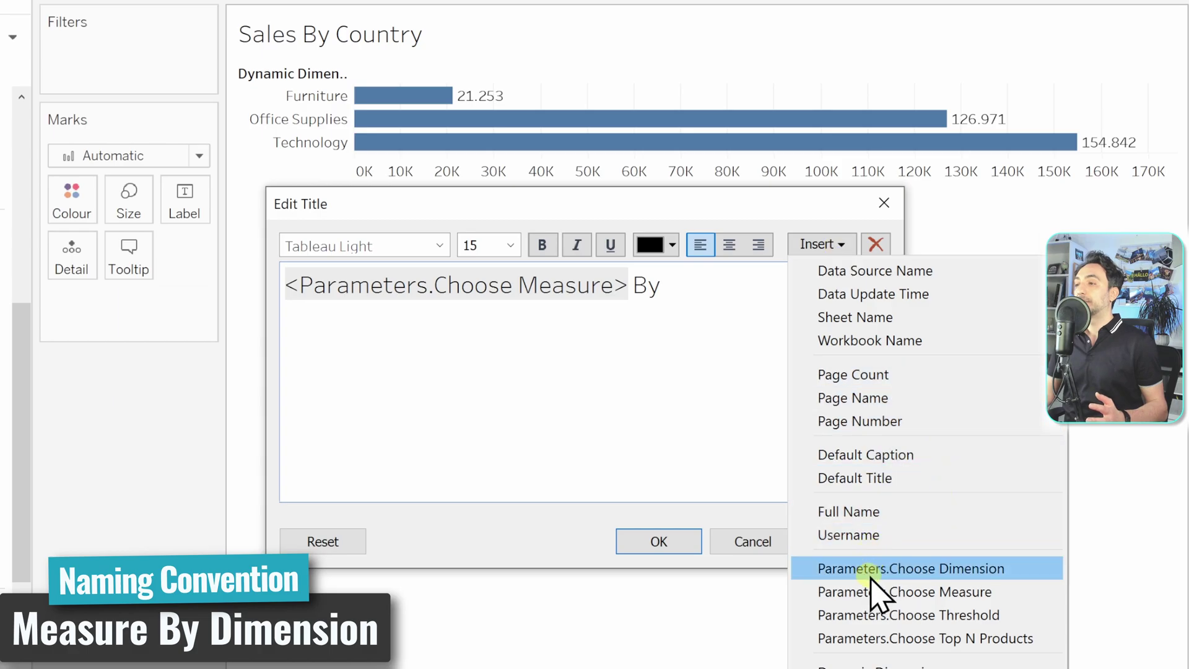
click(1002, 569)
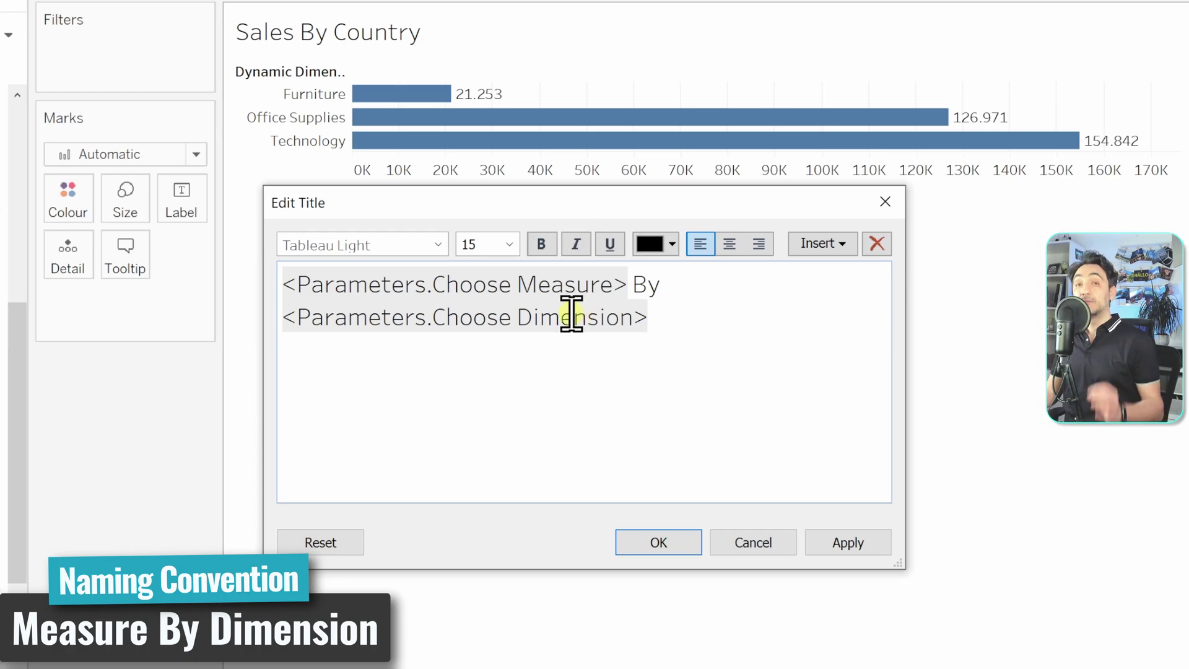
Step: Confirm the dynamic title, then set Choose Dimension to Country and Choose Measure to Quantity
click(675, 544)
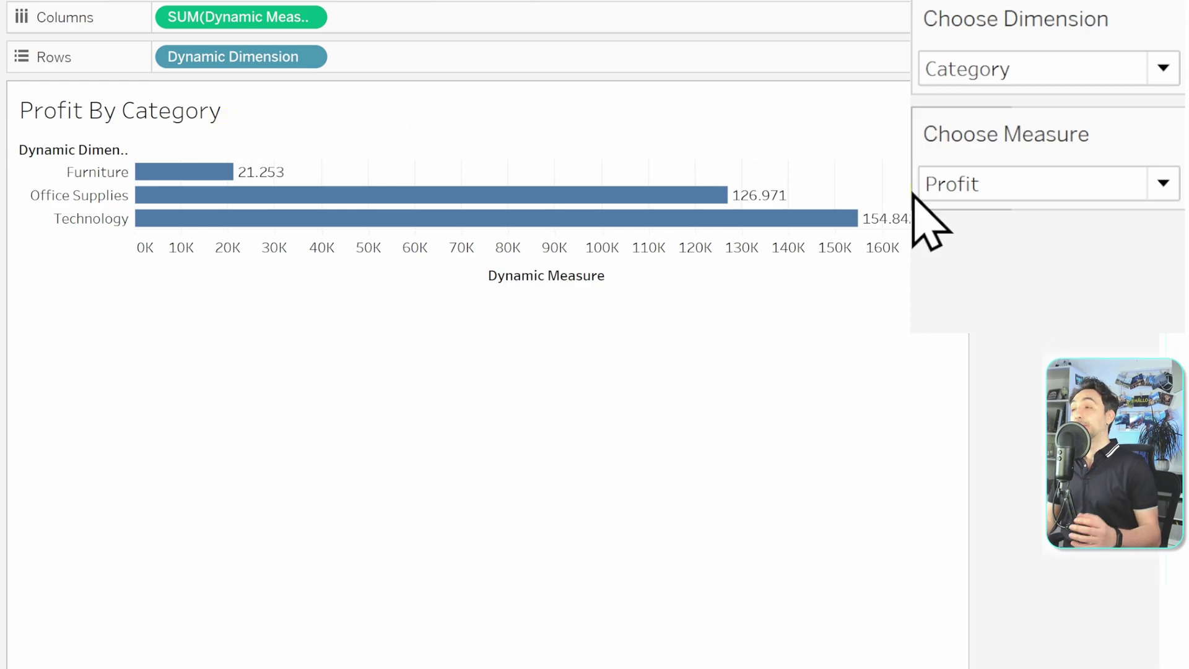
click(1089, 70)
click(1066, 101)
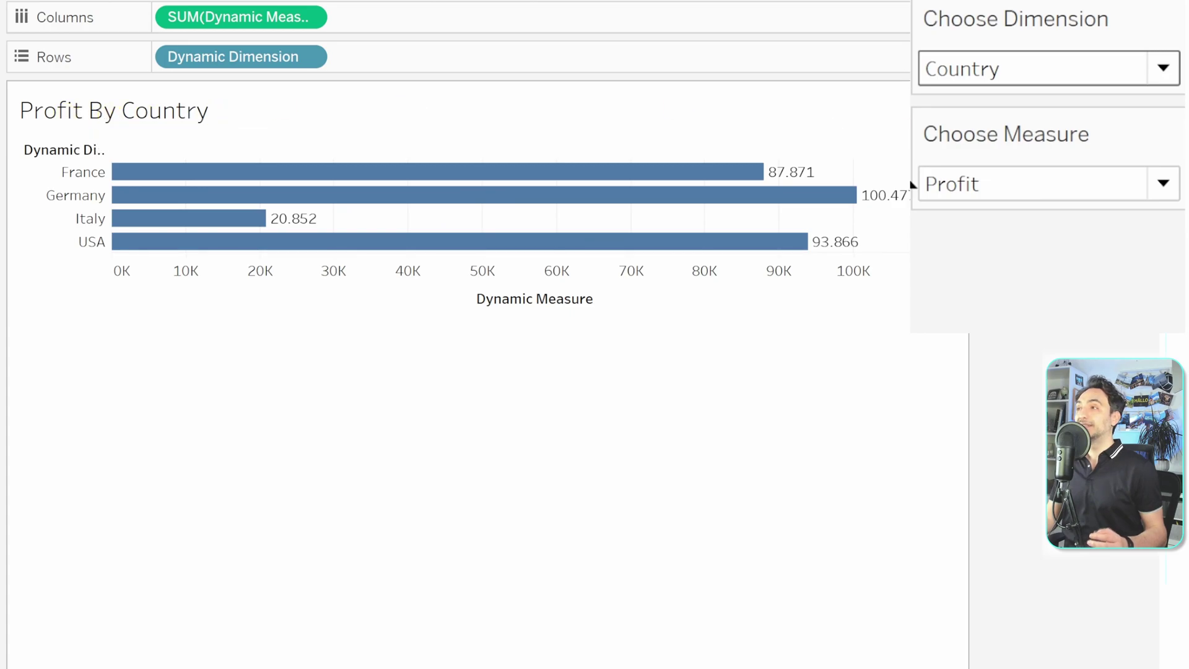
click(988, 182)
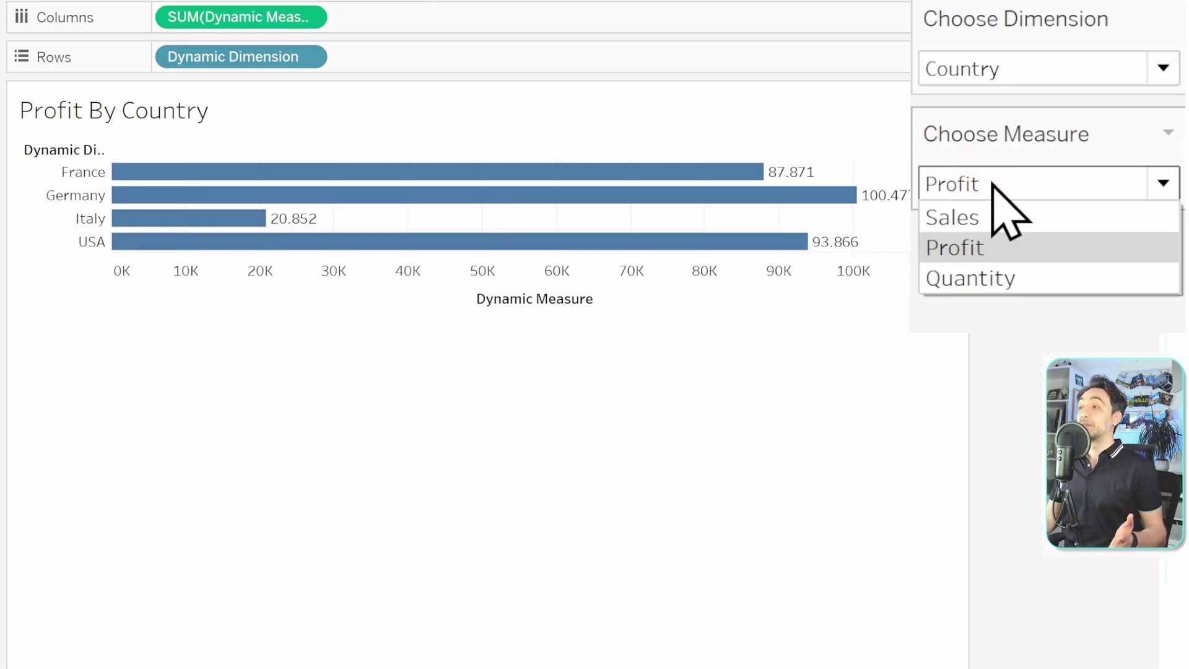
click(1009, 278)
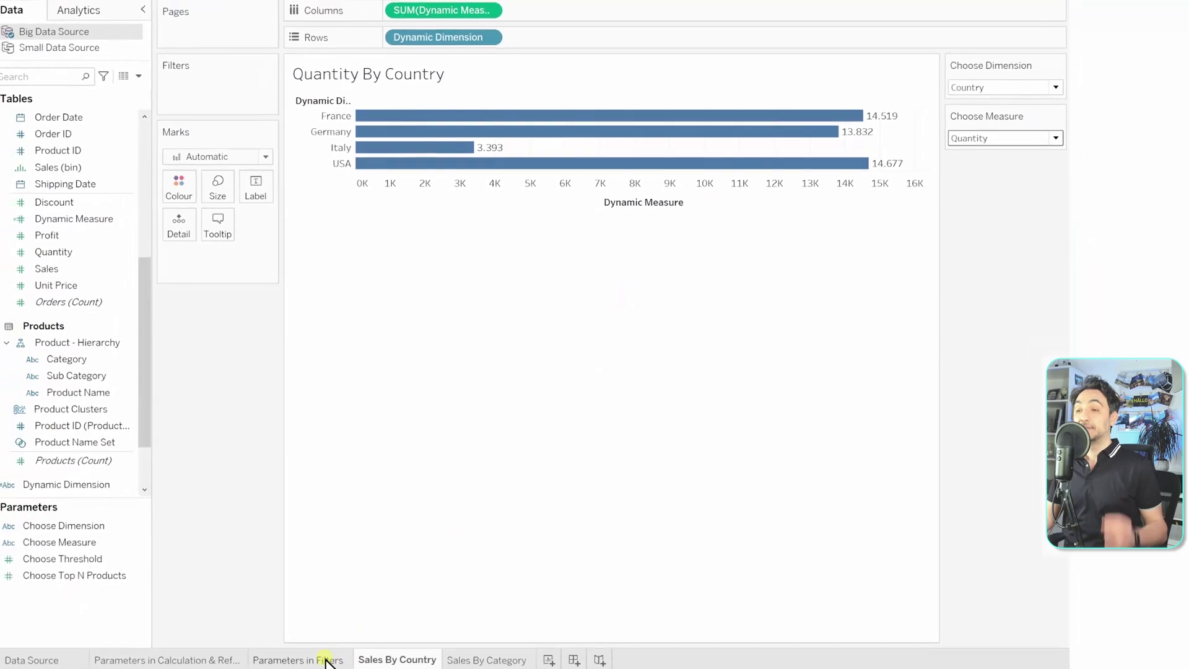
Step: Retitle the Parameters in Filters sheet 'Top <Choose Top N Products> Products', reading Top 30 Products
click(325, 653)
mouse_move(297, 660)
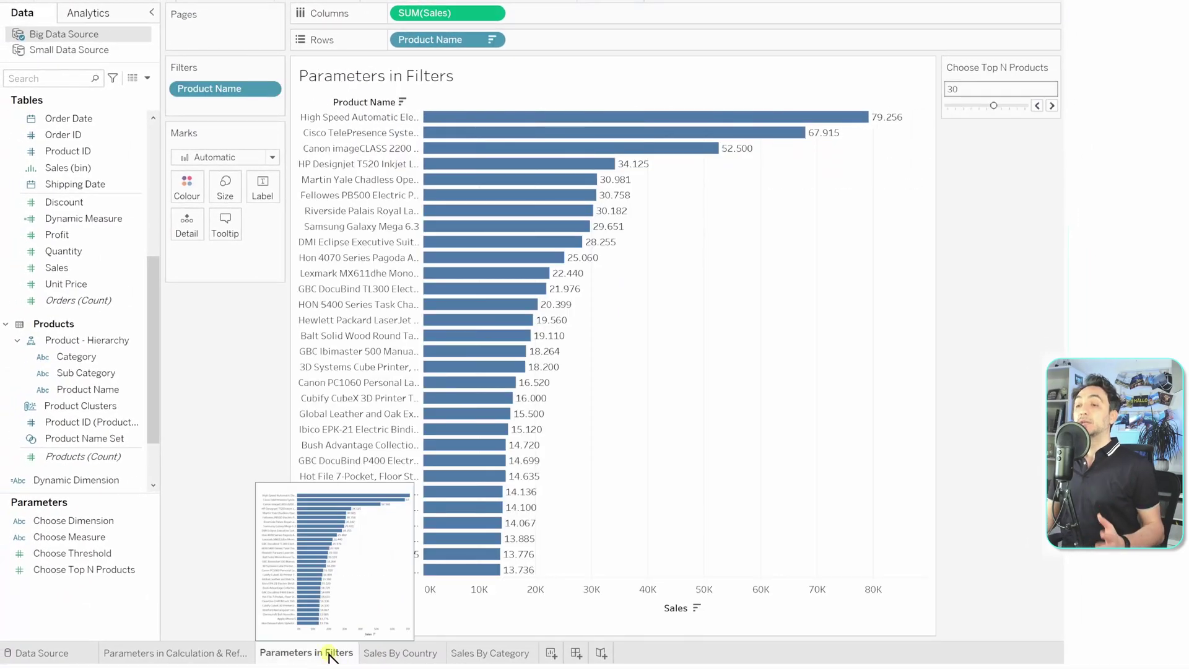
double_click(425, 80)
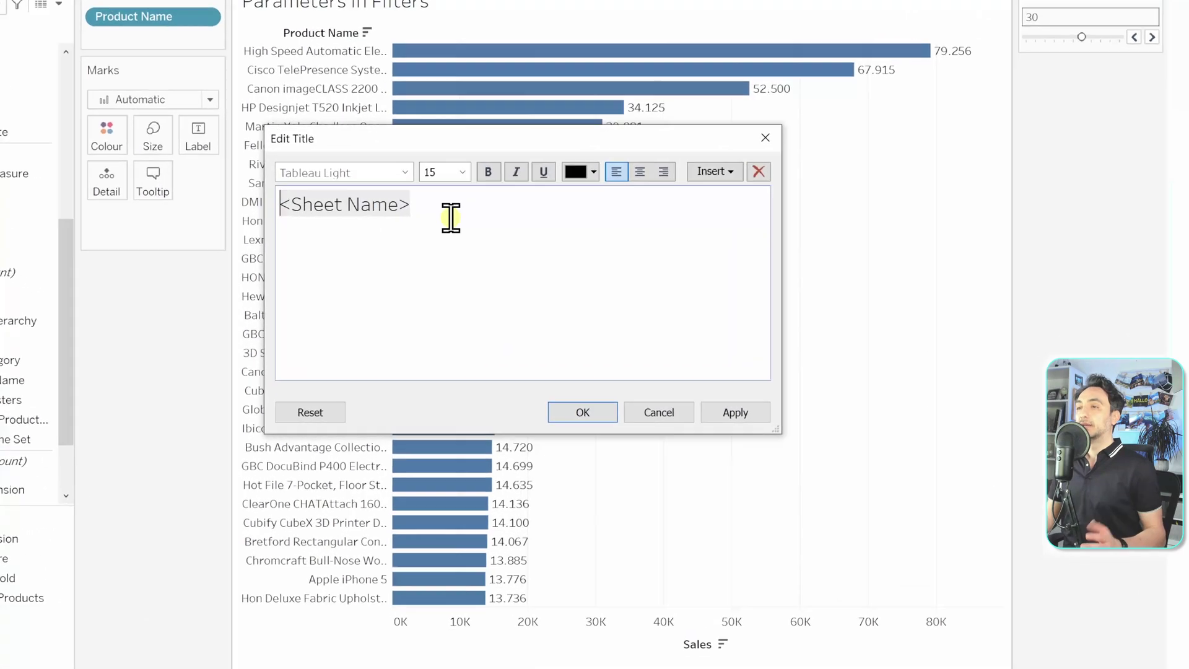
drag(433, 176, 226, 179)
key(BackSpace)
text(T)
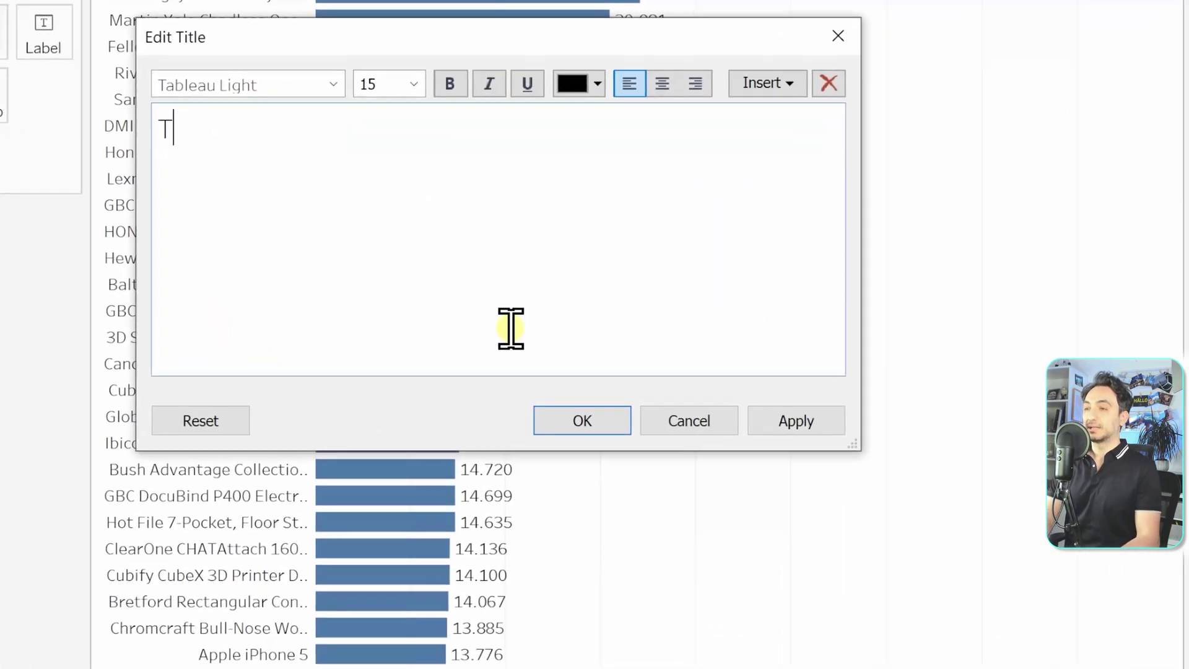
text(op)
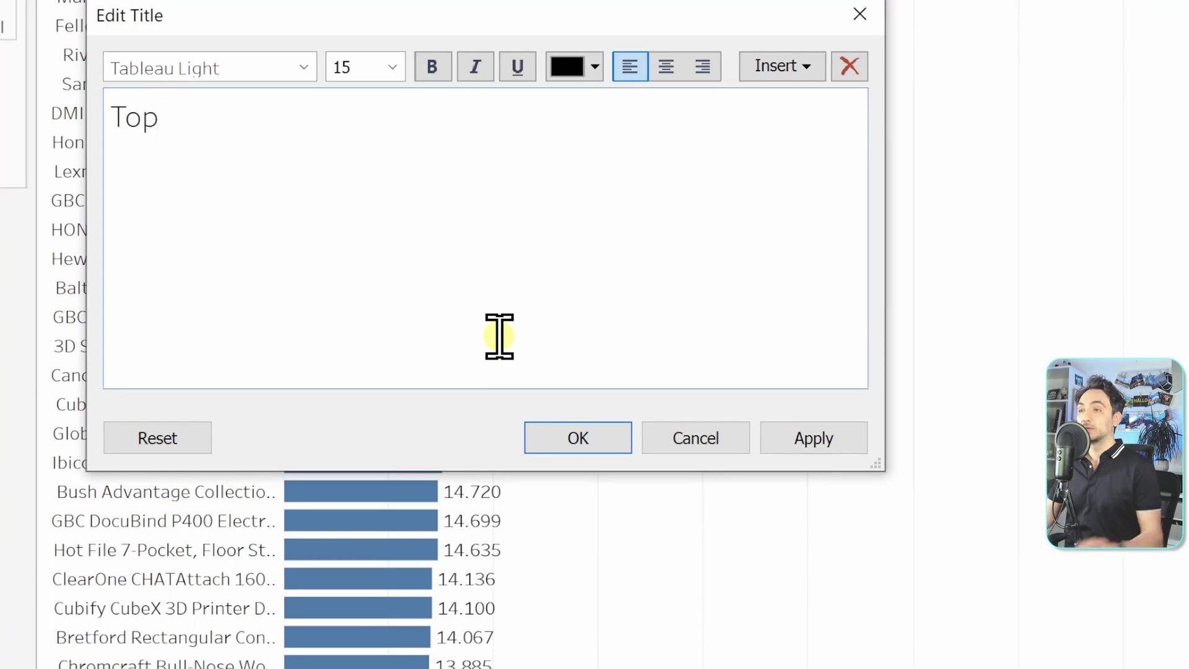
click(785, 67)
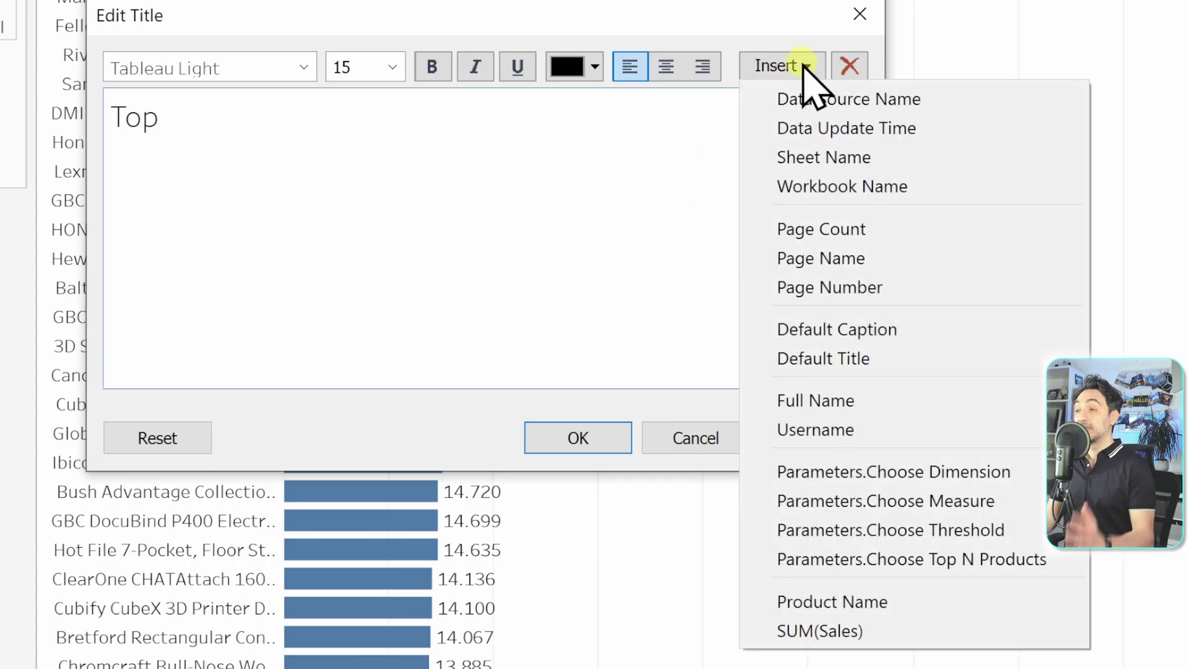
click(913, 559)
text(Products> Pro)
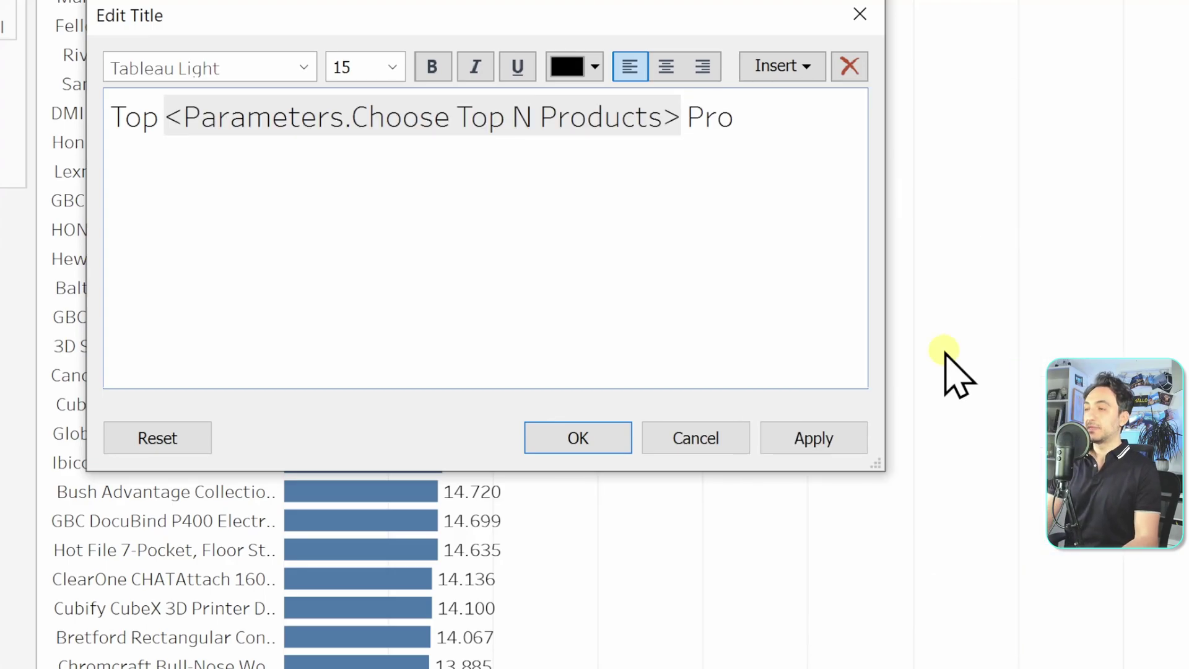
text(s)
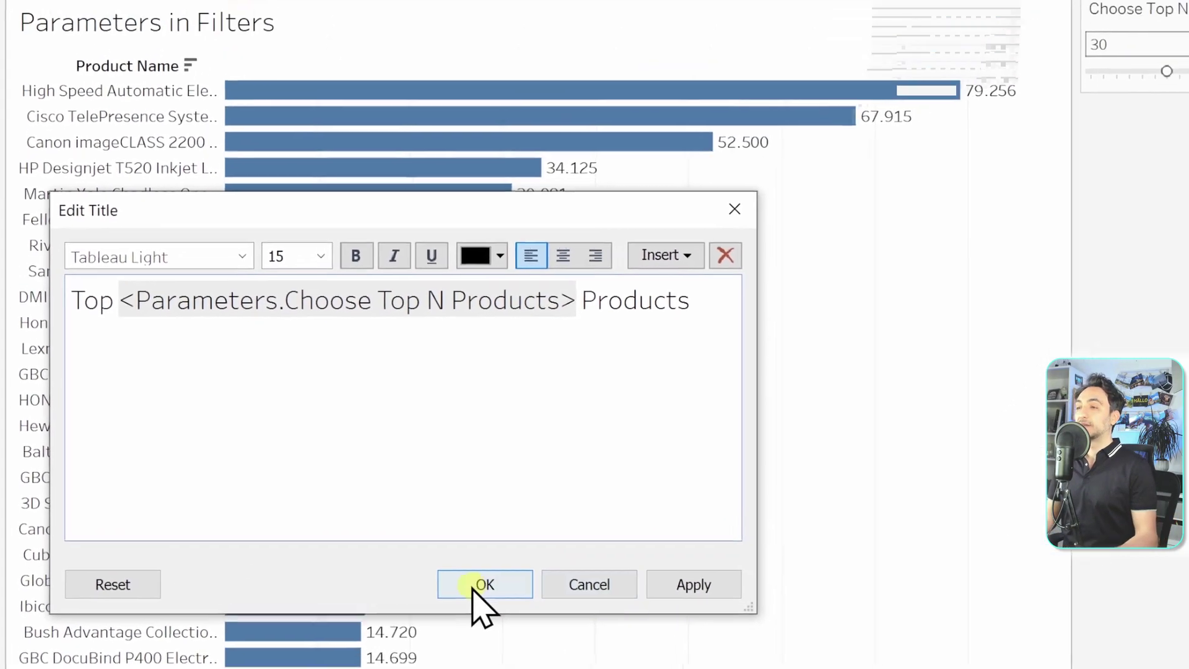
click(579, 438)
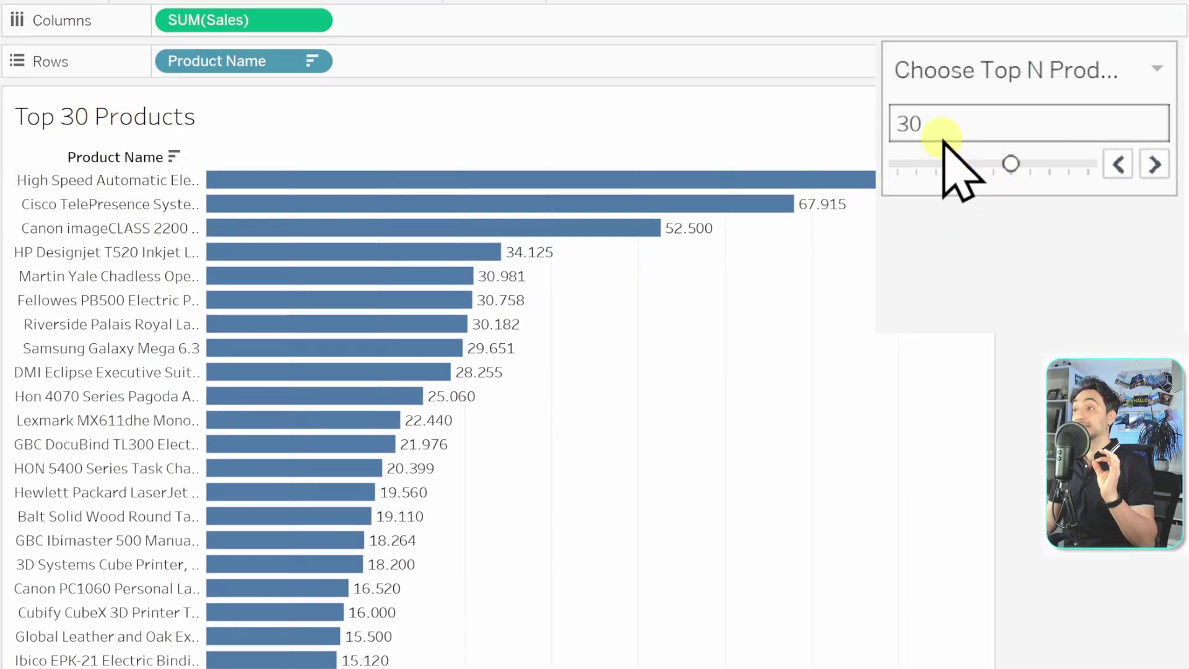
Step: Step the Choose Top N Products slider down to 10, showing ten products
click(1117, 164)
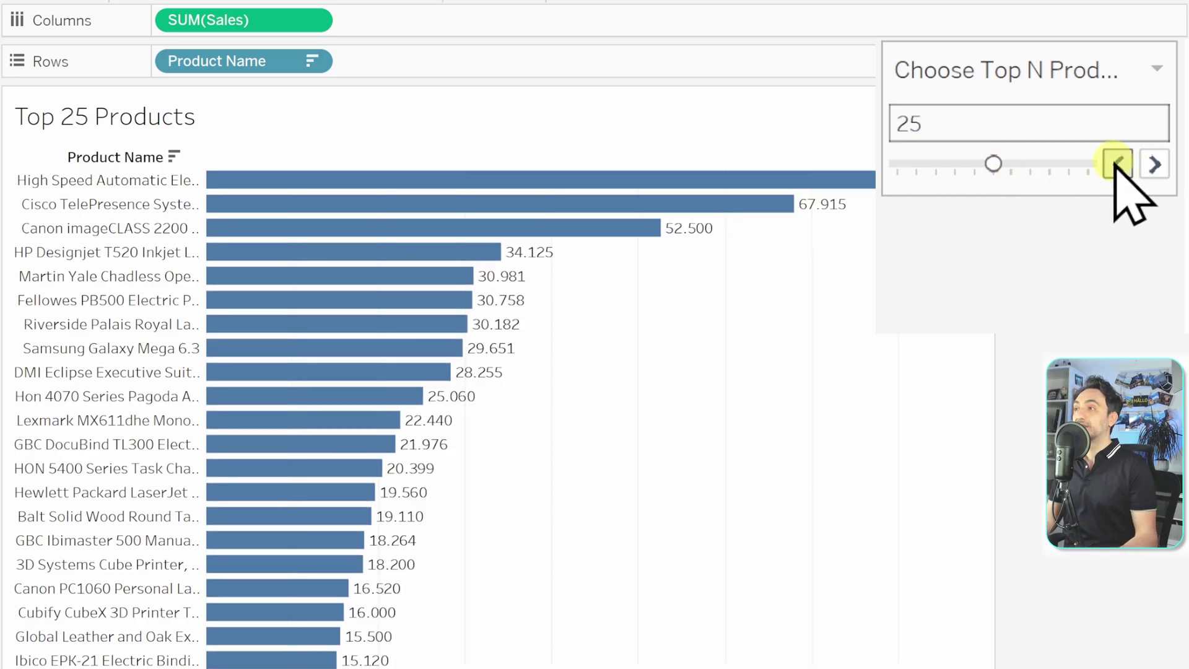
click(1117, 164)
click(1117, 164)
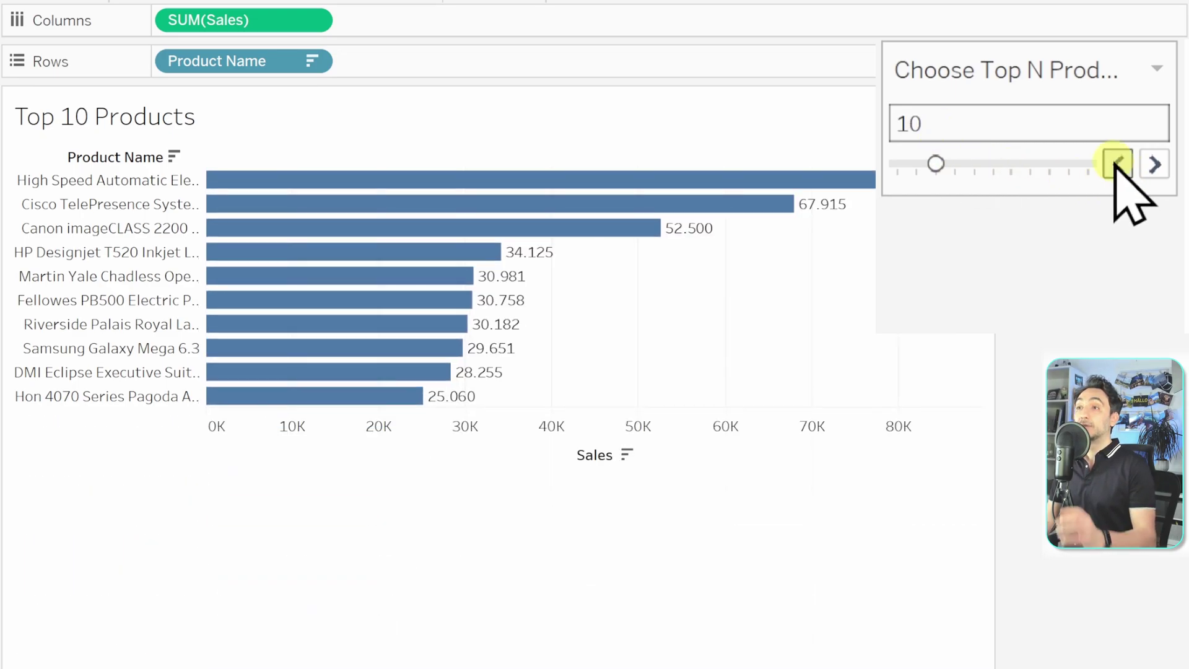